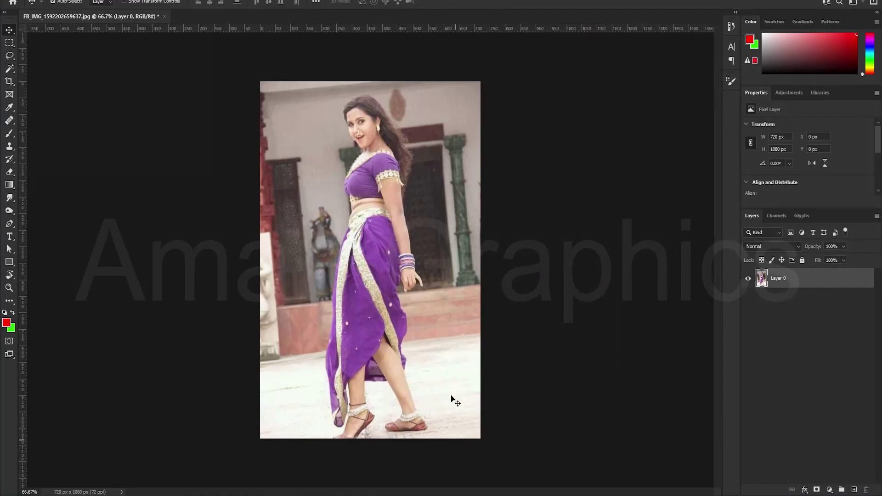
# - Zoom in and start the pen path at the front foot, tracing up the ankle
pyautogui.hotkey('ctrl', '+')
pyautogui.scroll(-2, 331, 358)
pyautogui.scroll(-3, 317, 413)
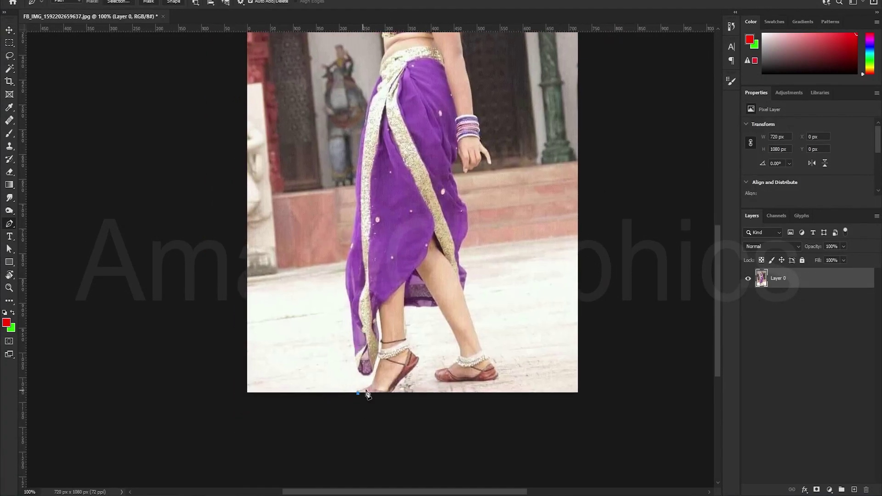
pyautogui.moveTo(367, 390); pyautogui.dragTo(372, 392)
pyautogui.click(374, 383)
pyautogui.click(379, 368)
pyautogui.click(379, 360)
pyautogui.click(377, 355)
# - Continue the path along the skirt hem and up the skirt's left edge
pyautogui.moveTo(358, 375); pyautogui.dragTo(366, 379)
pyautogui.click(356, 356)
pyautogui.click(351, 321)
pyautogui.click(351, 301)
pyautogui.scroll(1, 352, 303)
pyautogui.moveTo(350, 272); pyautogui.dragTo(366, 236)
pyautogui.scroll(1, 354, 275)
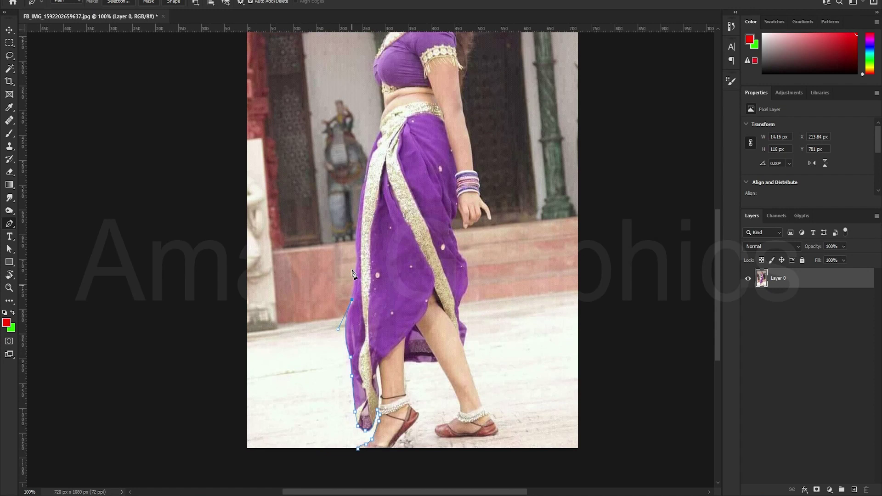
pyautogui.click(358, 264)
pyautogui.scroll(1, 358, 262)
pyautogui.scroll(1, 360, 255)
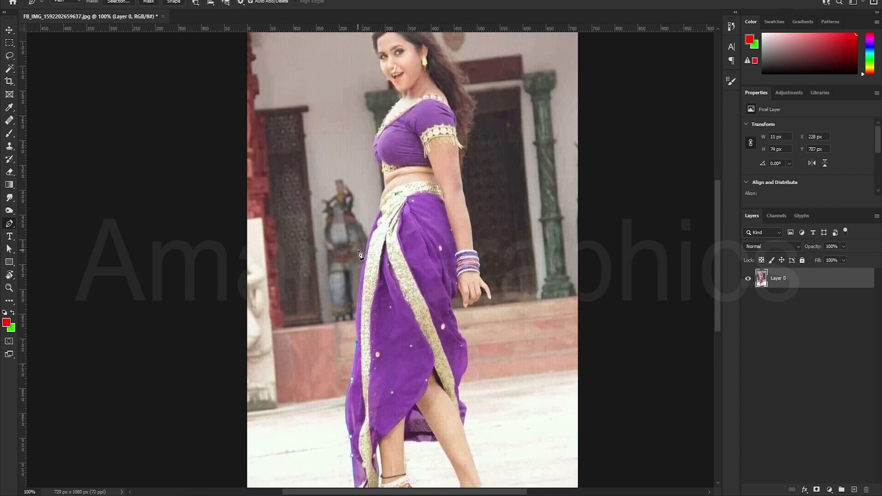
# - Extend the path past the waist and chest, up the neckline to the neck
pyautogui.moveTo(385, 192)
pyautogui.mouseDown()
pyautogui.moveTo(370, 234)
pyautogui.moveTo(393, 212)
pyautogui.mouseUp()
pyautogui.scroll(1, 382, 215)
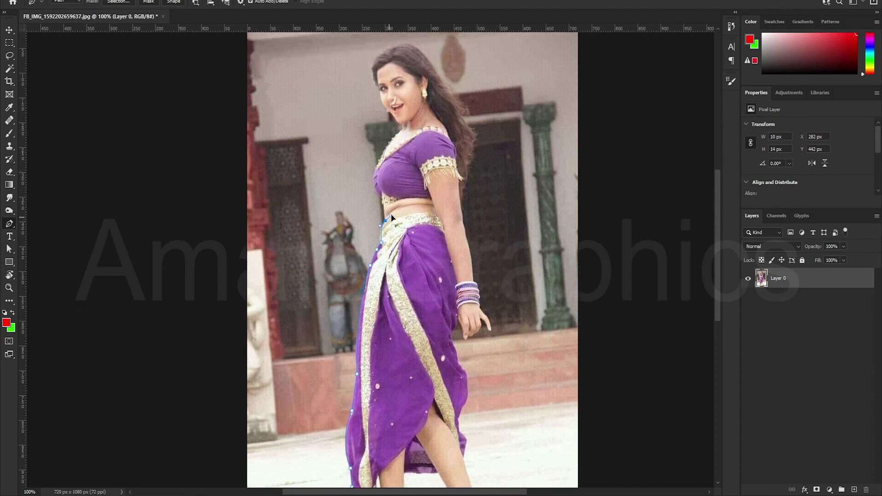
pyautogui.click(384, 208)
pyautogui.scroll(2, 380, 197)
pyautogui.moveTo(378, 193); pyautogui.dragTo(390, 176)
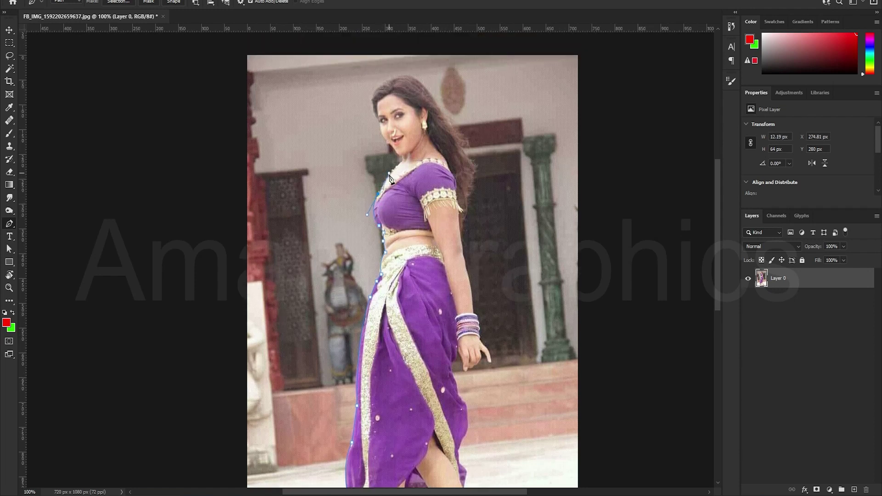
pyautogui.click(385, 180)
pyautogui.click(396, 166)
pyautogui.click(402, 159)
pyautogui.scroll(2, 398, 163)
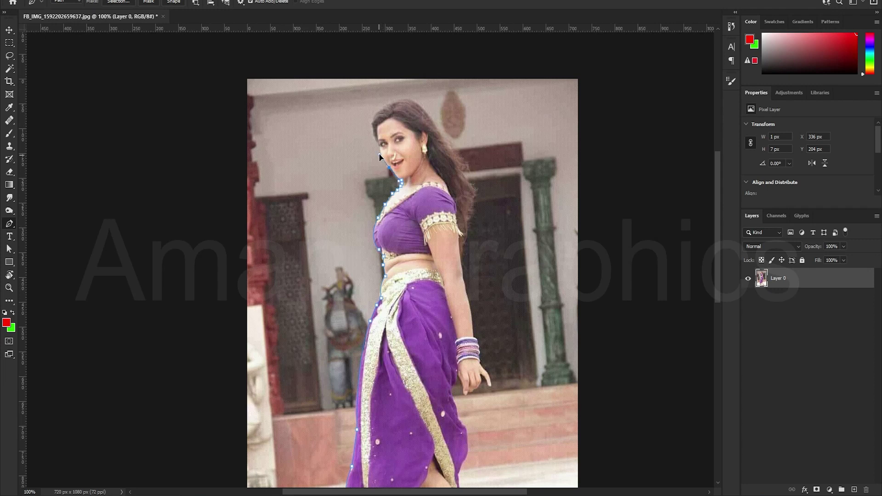
pyautogui.scroll(2, 388, 170)
pyautogui.scroll(1, 390, 184)
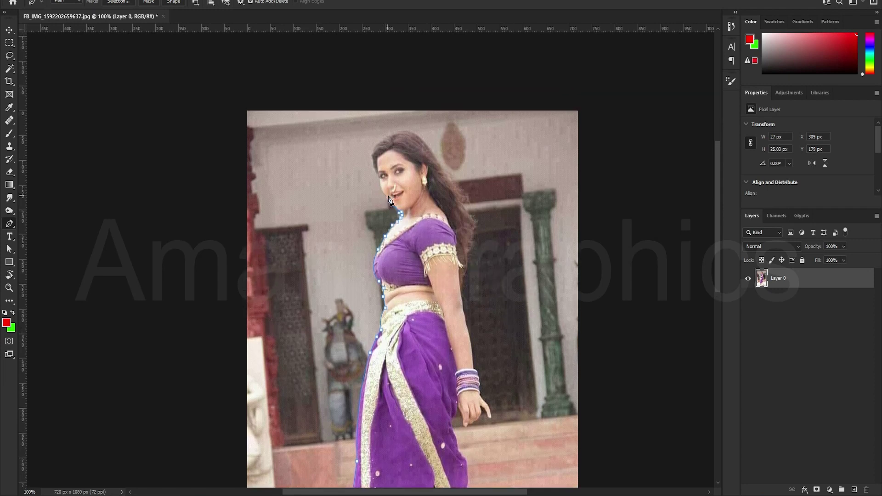
# - Trace along the chin and cheek, undo one bad point, and curve over her head
pyautogui.click(389, 195)
pyautogui.scroll(2, 385, 202)
pyautogui.moveTo(378, 205); pyautogui.dragTo(379, 202)
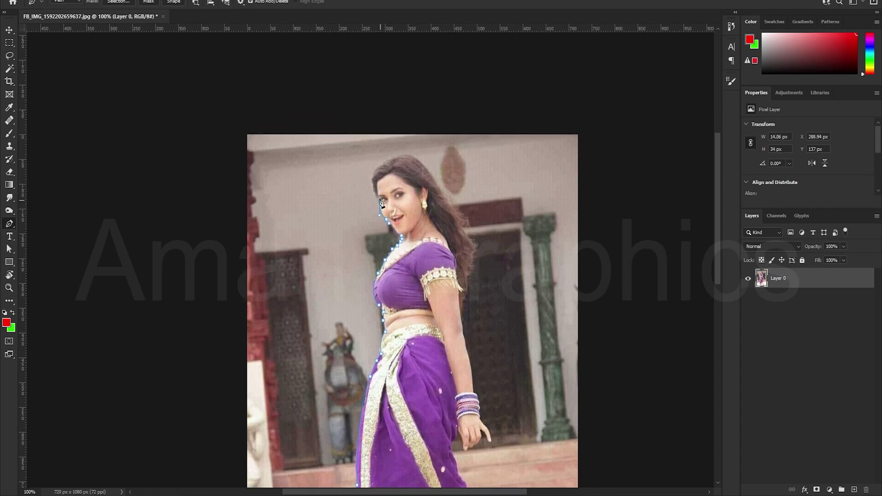
pyautogui.click(375, 196)
pyautogui.scroll(2, 376, 197)
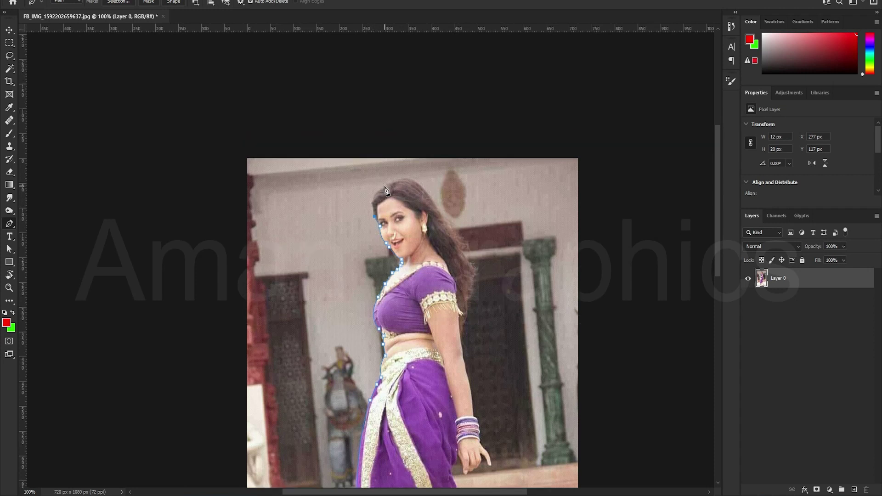
pyautogui.hotkey('ctrl', 'z')
pyautogui.moveTo(430, 198); pyautogui.dragTo(451, 233)
# - Trace down the hair edge and her back, dismissing the antivirus popup
pyautogui.click(446, 219)
pyautogui.click(463, 249)
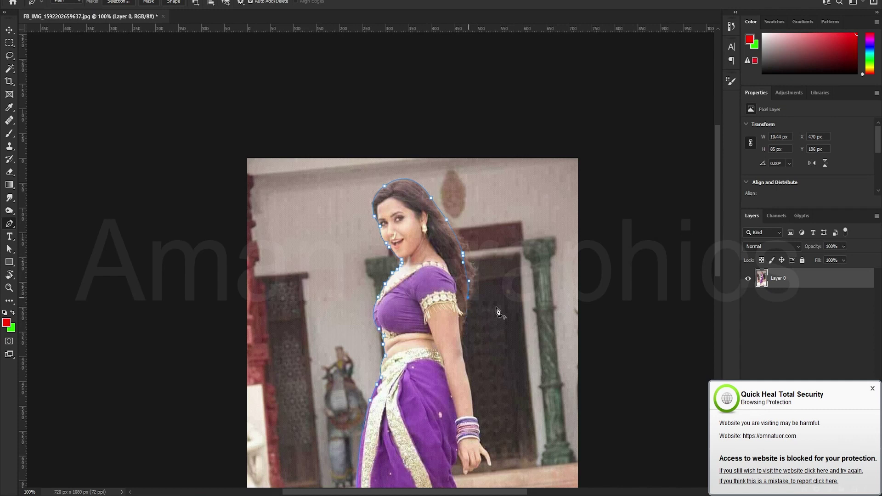
pyautogui.click(873, 389)
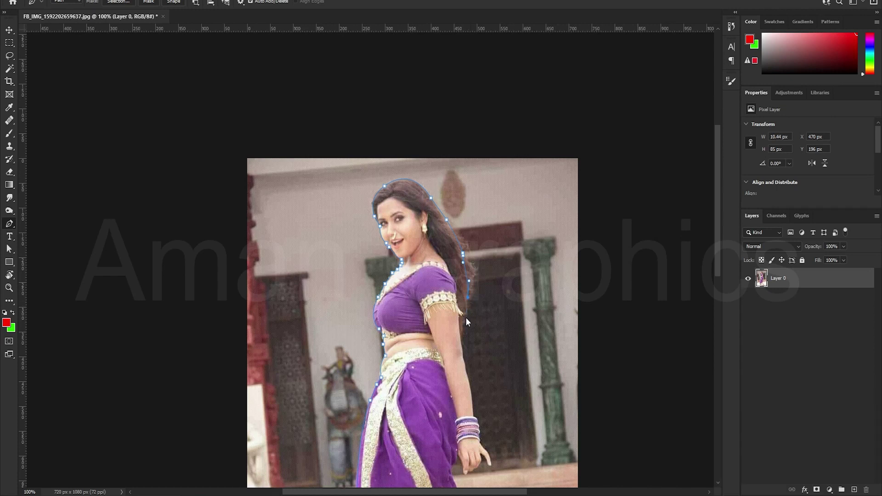
pyautogui.click(464, 330)
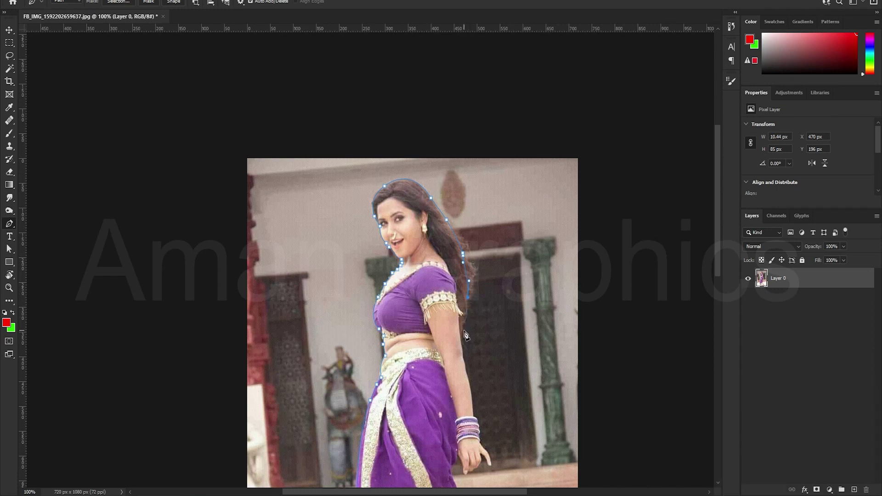
pyautogui.click(463, 360)
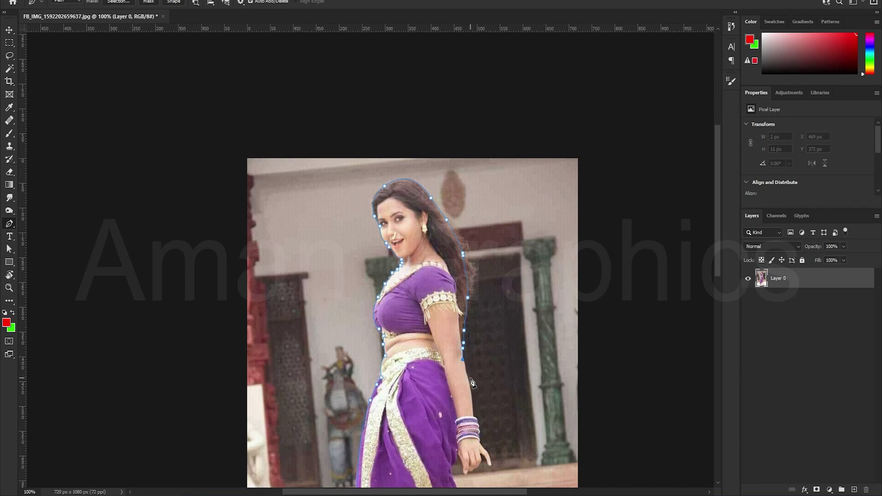
pyautogui.click(468, 380)
pyautogui.scroll(-2, 471, 382)
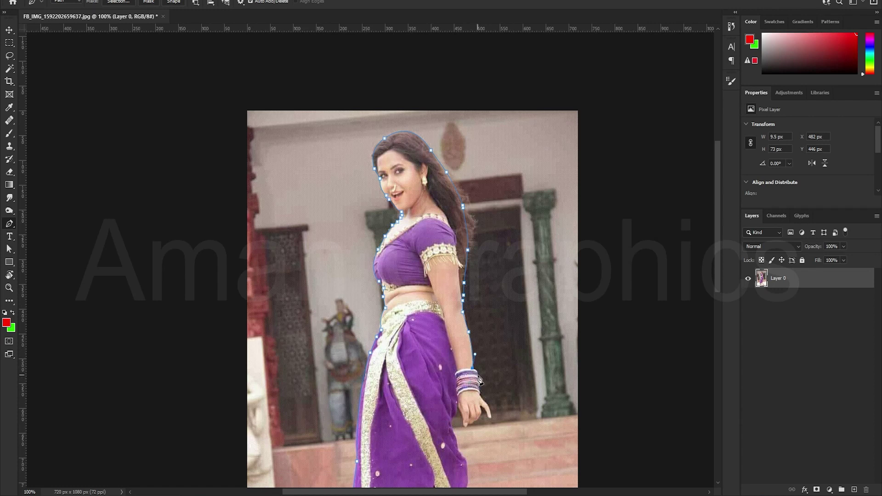
# - Wrap the path around the bangles, hand and fingertips, redoing one misplaced point
pyautogui.click(477, 378)
pyautogui.click(478, 380)
pyautogui.hotkey('ctrl', 'z')
pyautogui.click(480, 391)
pyautogui.click(480, 395)
pyautogui.scroll(-1, 484, 405)
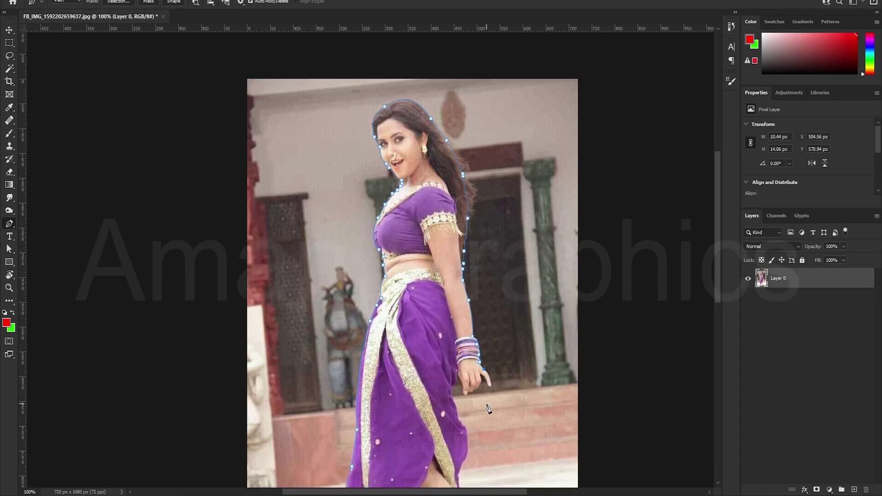
pyautogui.click(489, 388)
pyautogui.click(485, 396)
pyautogui.moveTo(477, 375); pyautogui.dragTo(481, 375)
pyautogui.click(475, 391)
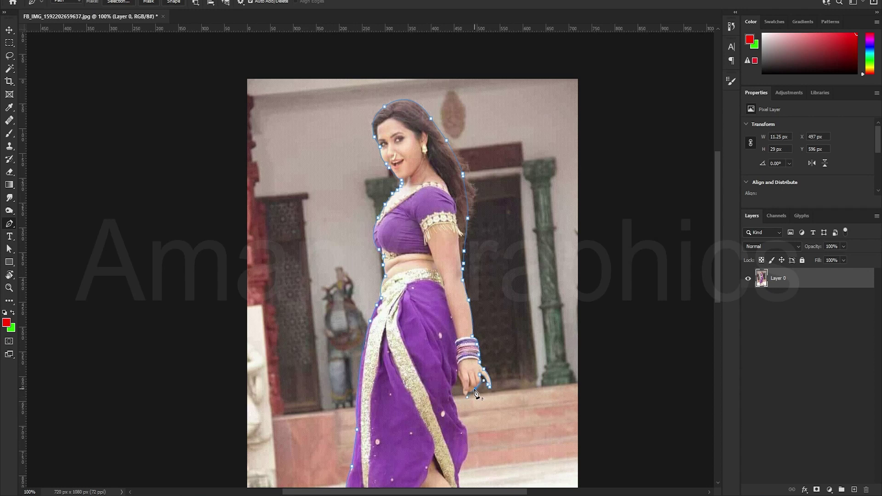
pyautogui.click(467, 393)
pyautogui.click(464, 389)
# - Continue the path past the wrist and below the hand, undoing one misplaced point
pyautogui.click(457, 373)
pyautogui.moveTo(446, 385); pyautogui.dragTo(452, 389)
pyautogui.click(453, 396)
pyautogui.scroll(-3, 455, 397)
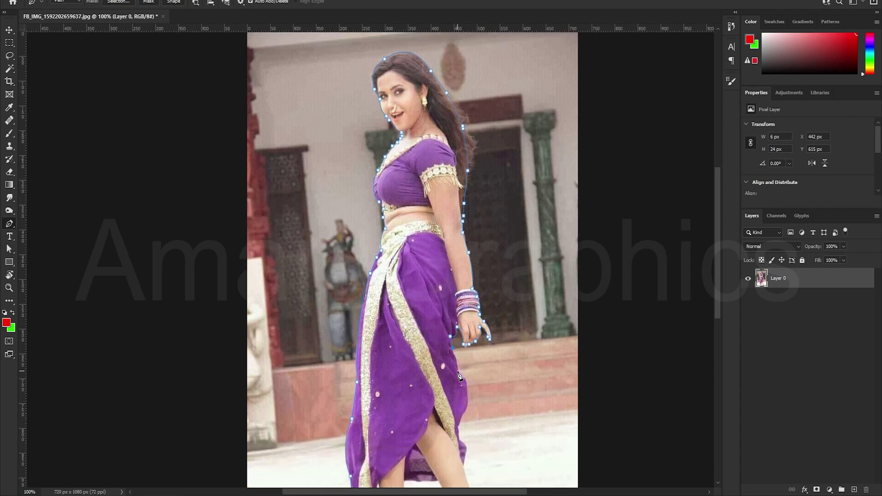
pyautogui.click(455, 383)
pyautogui.hotkey('ctrl', 'z')
pyautogui.click(453, 351)
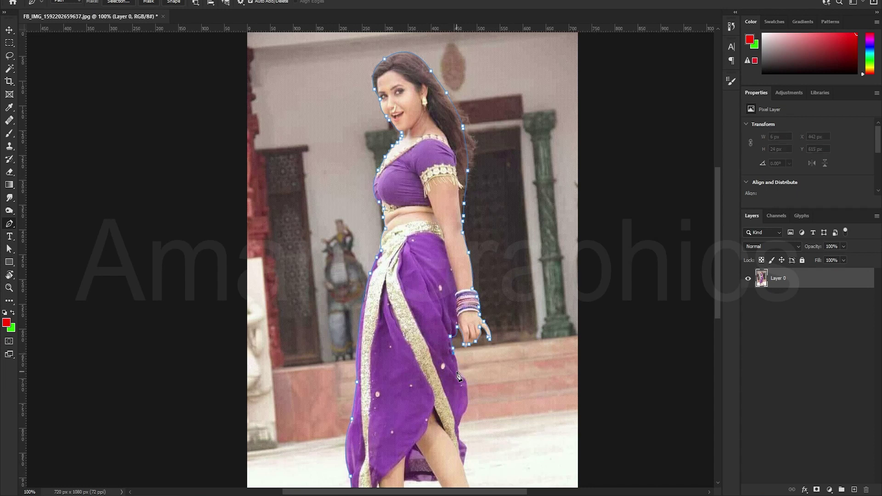
pyautogui.click(457, 381)
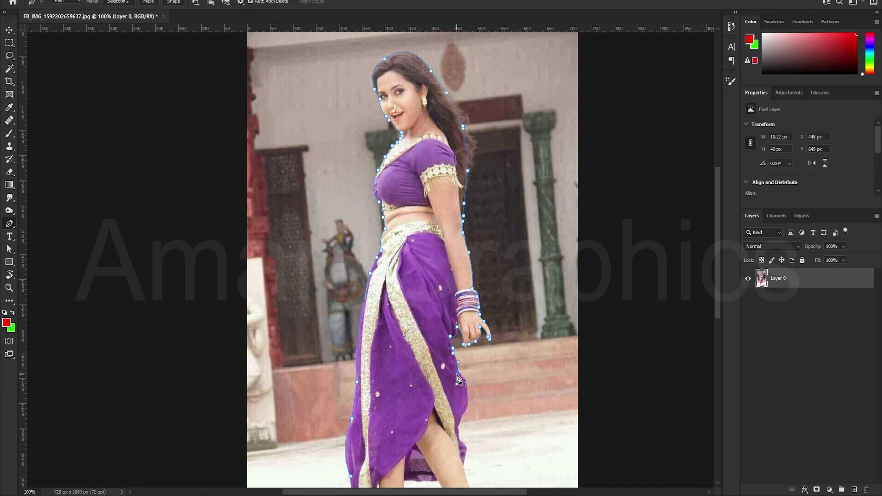
pyautogui.scroll(-3, 460, 369)
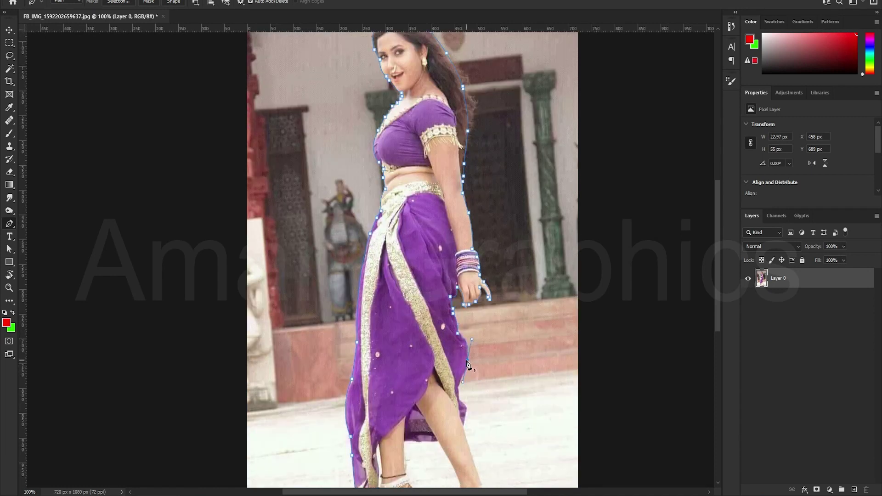
# - Trace down the skirt's back edge and along the leg to the ankle
pyautogui.click(464, 372)
pyautogui.click(458, 395)
pyautogui.click(464, 407)
pyautogui.click(464, 429)
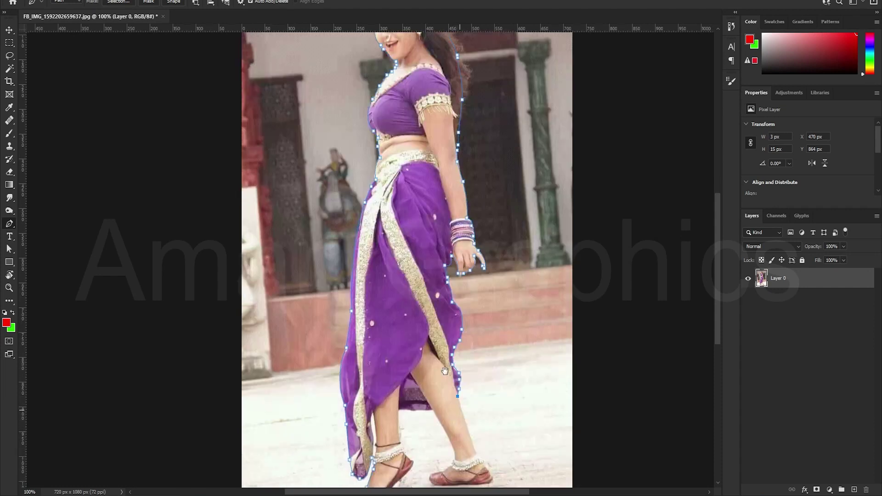
pyautogui.scroll(-3, 459, 413)
pyautogui.click(437, 335)
pyautogui.click(445, 351)
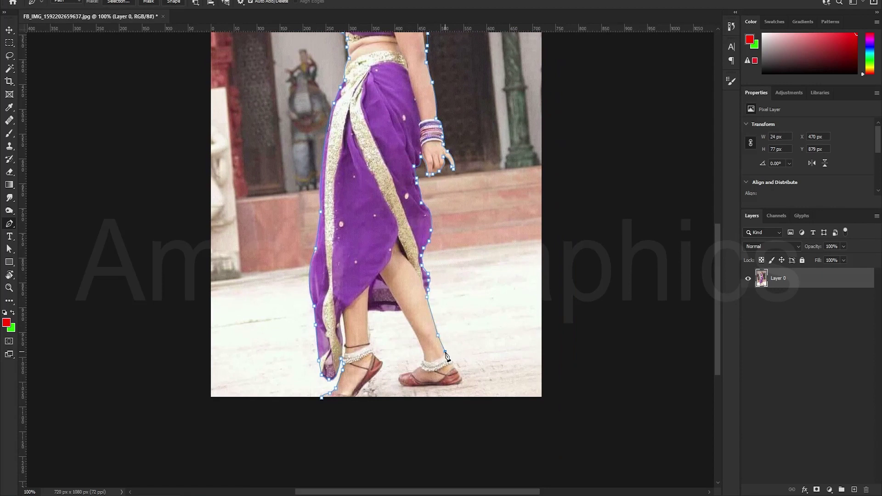
pyautogui.click(454, 363)
# - Curve the path around the heel and shoe back, then up along the other calf
pyautogui.moveTo(457, 382)
pyautogui.mouseDown()
pyautogui.moveTo(470, 381)
pyautogui.moveTo(416, 381)
pyautogui.mouseUp()
pyautogui.moveTo(399, 376); pyautogui.dragTo(404, 360)
pyautogui.keyDown('alt'); pyautogui.click(400, 376); pyautogui.keyUp('alt')
pyautogui.hotkey('ctrl', 'z')
pyautogui.click(415, 371)
pyautogui.click(423, 360)
pyautogui.scroll(2, 420, 354)
pyautogui.moveTo(402, 334); pyautogui.dragTo(381, 307)
pyautogui.click(387, 335)
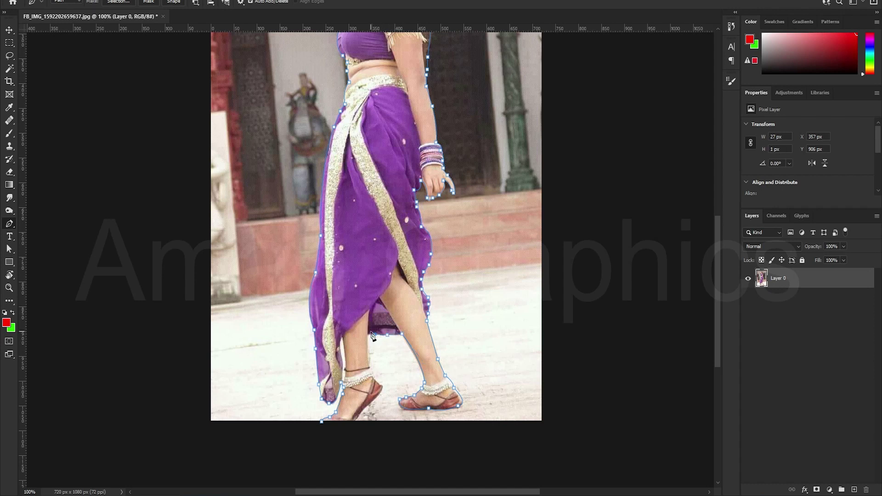
# - Trace the other ankle, shoe strap and front foot, closing the path at its start
pyautogui.moveTo(372, 369); pyautogui.dragTo(378, 377)
pyautogui.click(373, 377)
pyautogui.click(381, 387)
pyautogui.scroll(-1, 381, 388)
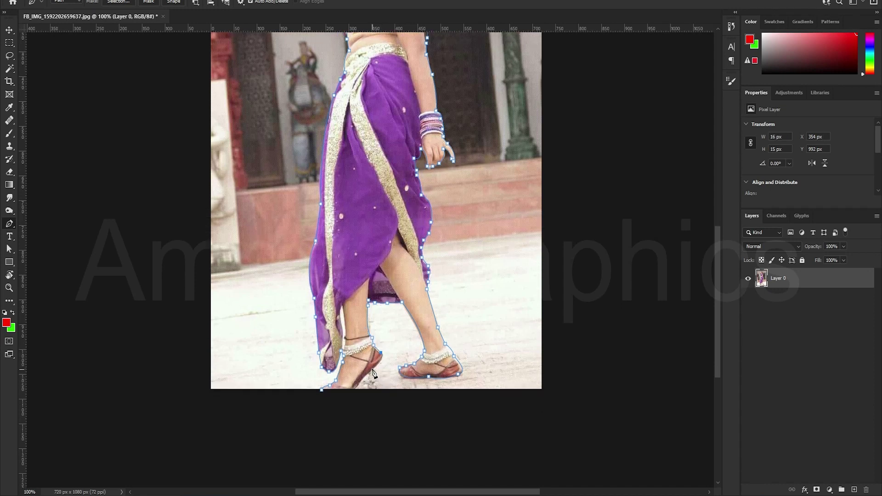
pyautogui.click(373, 372)
pyautogui.moveTo(357, 395); pyautogui.dragTo(346, 474)
pyautogui.click(344, 406)
pyautogui.click(322, 390)
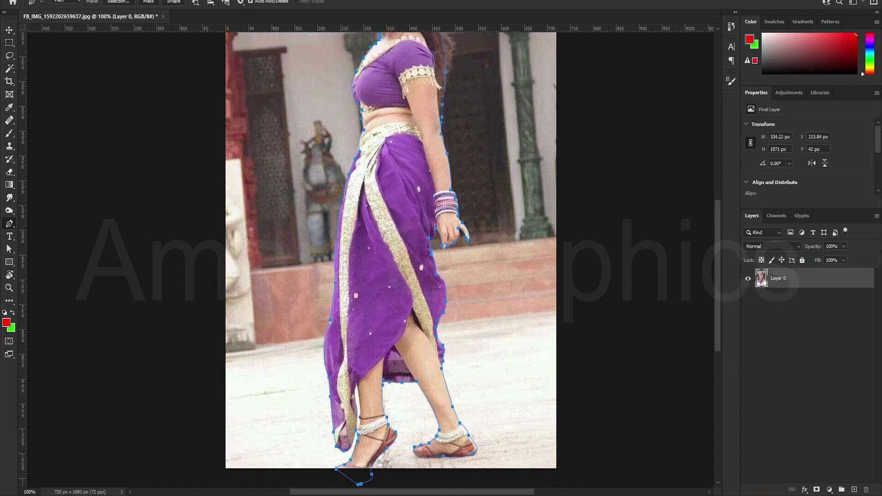
# - Load the path as a 3-pixel feathered selection, delete the background, and deselect
pyautogui.hotkey('ctrl', '-')
pyautogui.hotkey('ctrl', 'Return')
pyautogui.hotkey('shift', 'F6')
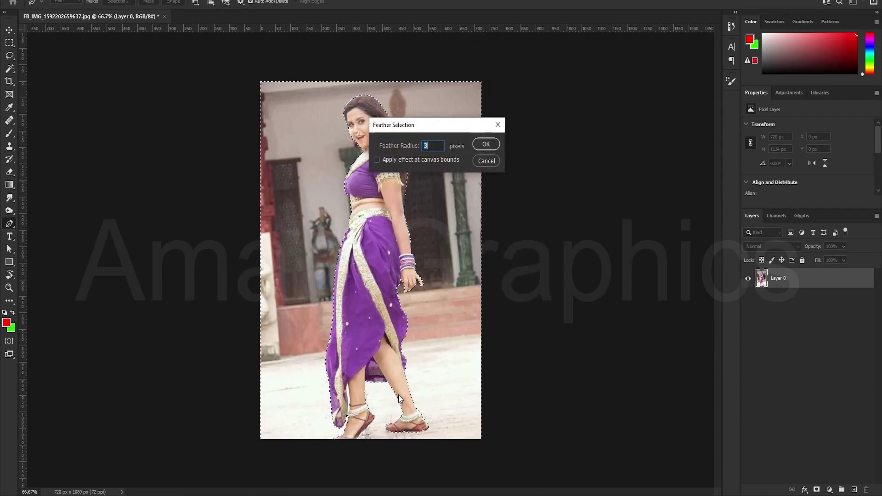
pyautogui.press('Return')
pyautogui.press('Delete')
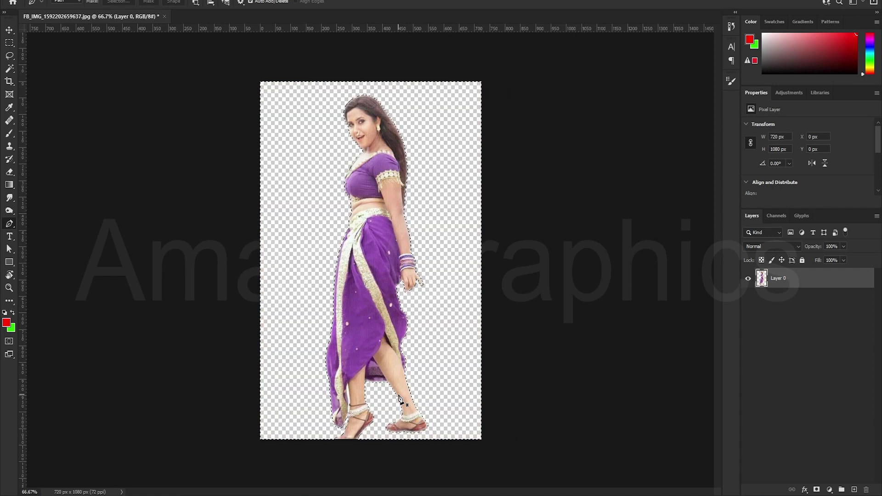
pyautogui.hotkey('ctrl', 'd')
# - Add Layer 1 beneath the woman and brush it solid bright green edge to edge
pyautogui.press('b')
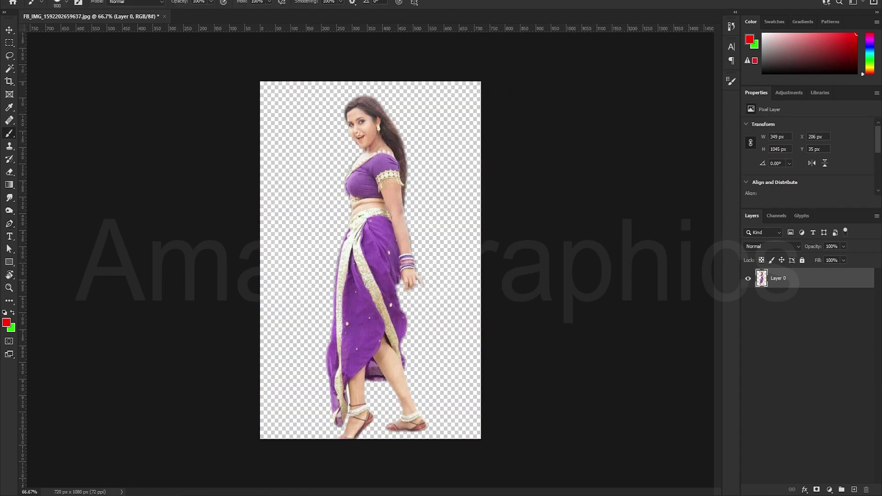
pyautogui.click(854, 489)
pyautogui.moveTo(838, 284); pyautogui.dragTo(830, 316)
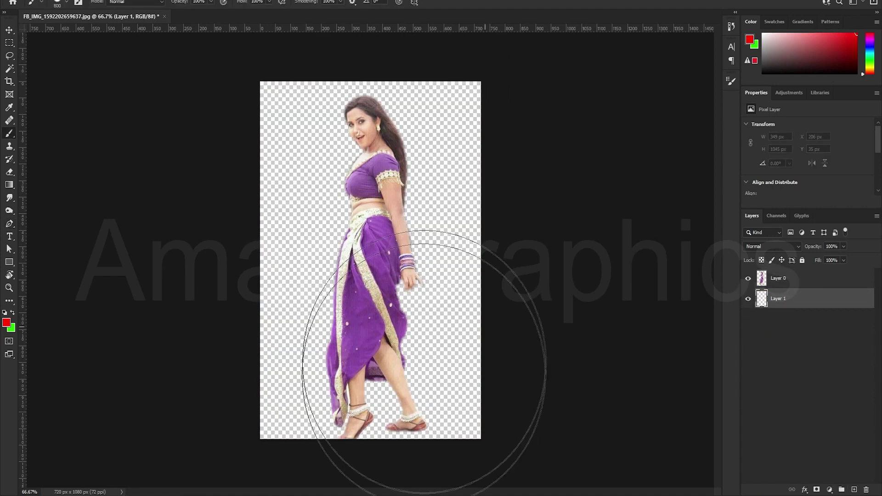
pyautogui.click(7, 323)
pyautogui.moveTo(767, 193); pyautogui.dragTo(768, 175)
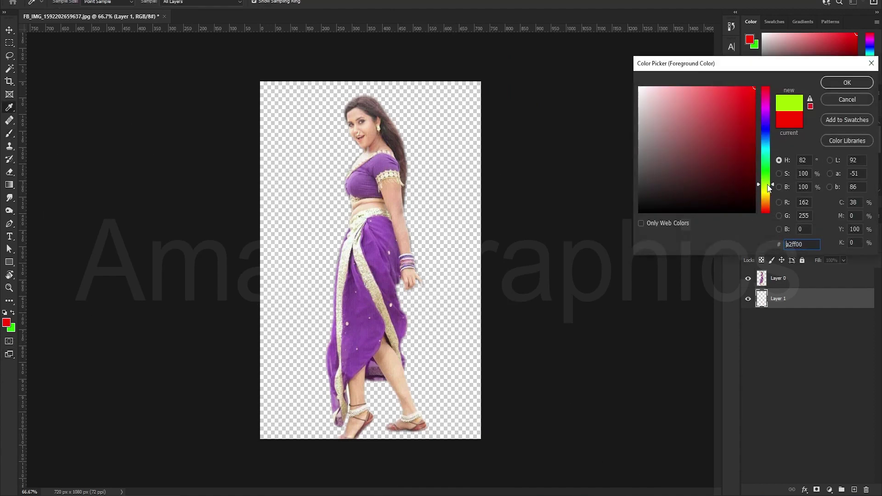
pyautogui.click(837, 87)
pyautogui.moveTo(312, 46)
pyautogui.mouseDown()
pyautogui.moveTo(394, 195)
pyautogui.moveTo(238, 227)
pyautogui.moveTo(405, 237)
pyautogui.moveTo(500, 362)
pyautogui.moveTo(267, 379)
pyautogui.moveTo(226, 197)
pyautogui.mouseUp()
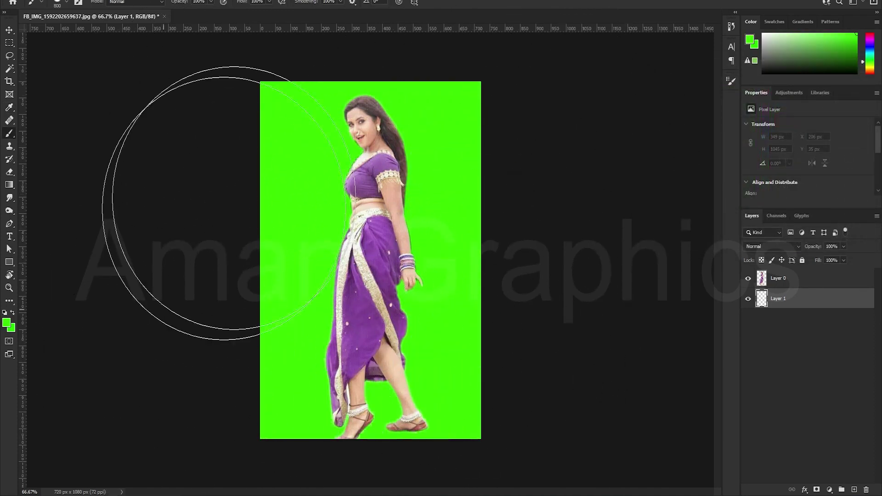
pyautogui.click(9, 31)
pyautogui.scroll(2, 454, 215)
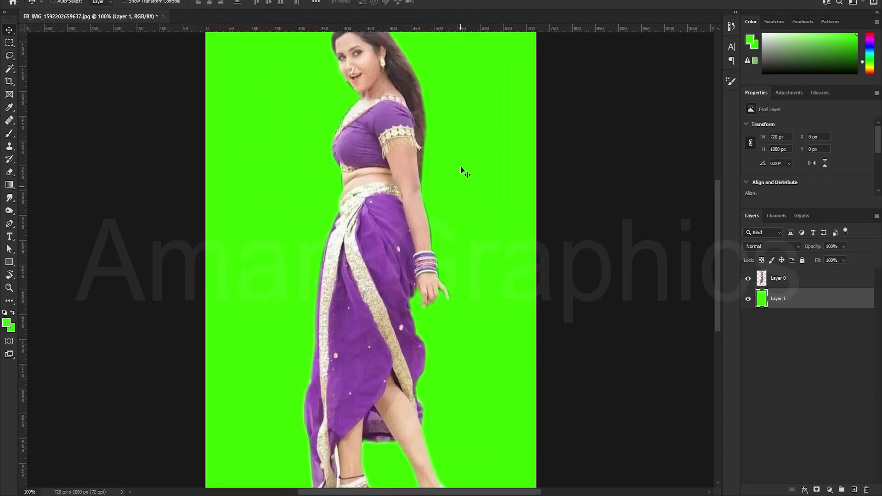
pyautogui.scroll(2, 461, 171)
pyautogui.scroll(-5, 462, 166)
pyautogui.scroll(2, 391, 164)
pyautogui.scroll(5, 391, 163)
pyautogui.scroll(5, 404, 230)
pyautogui.scroll(5, 413, 276)
pyautogui.scroll(3, 423, 325)
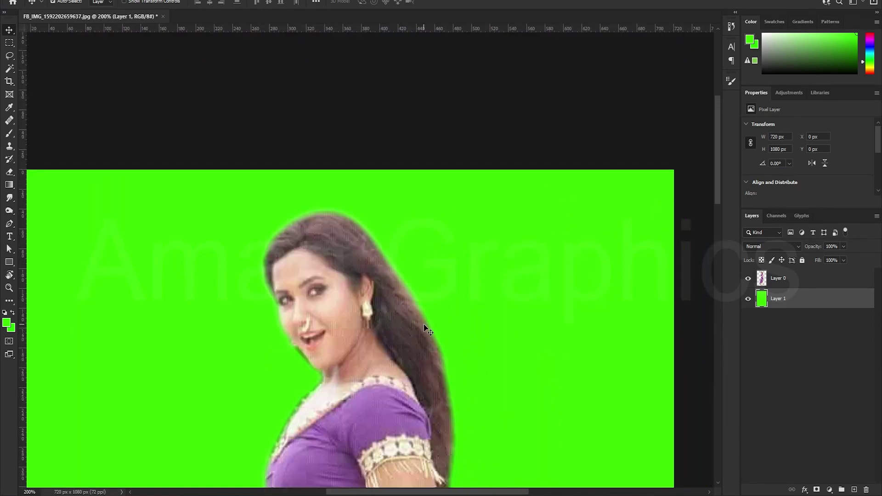
pyautogui.scroll(-1, 424, 324)
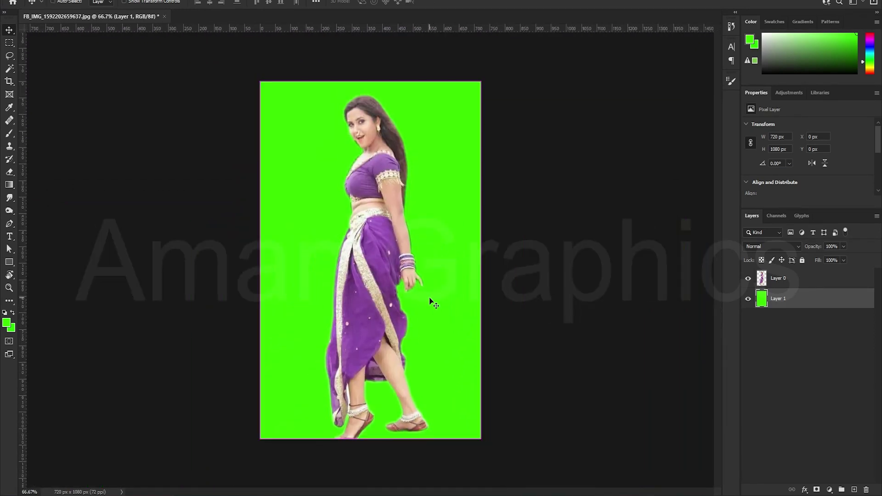
pyautogui.hotkey('ctrl', '+')
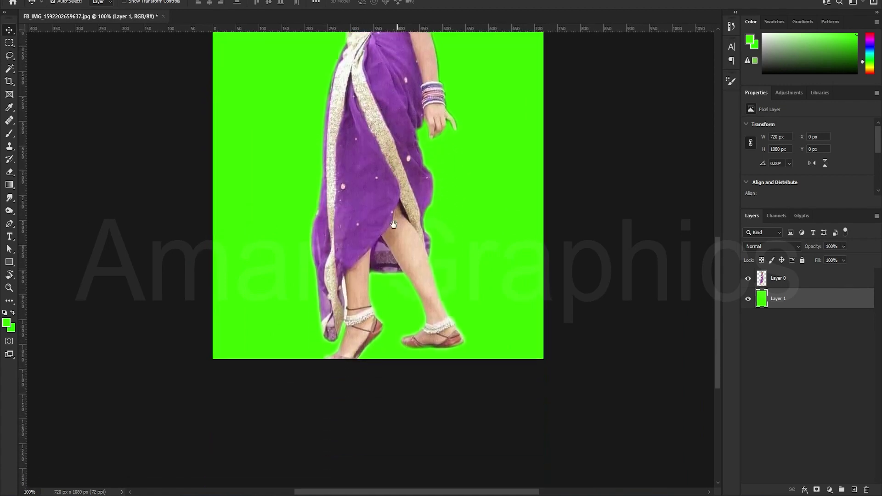